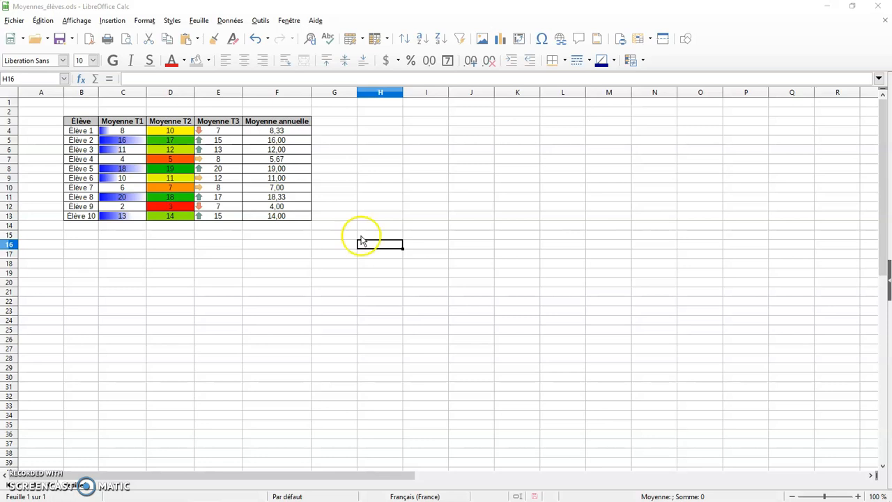
# Edit the icon set rule on E4:E13 so that both arrow thresholds use the type Pourcentage
pyautogui.click(144, 20)
pyautogui.moveTo(188, 239)
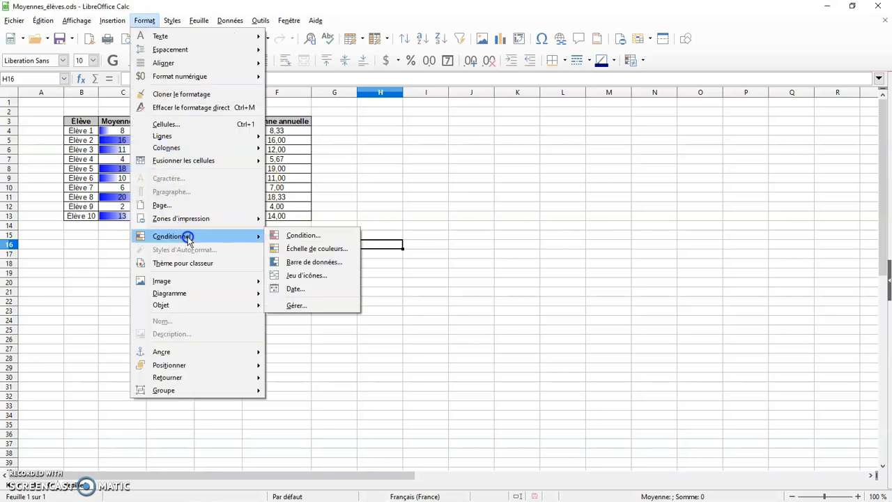
pyautogui.click(300, 305)
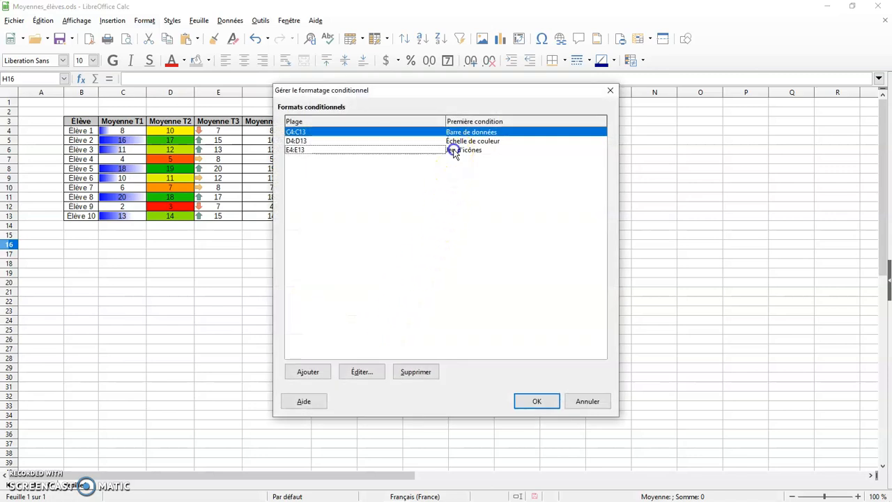
pyautogui.click(453, 150)
pyautogui.click(375, 373)
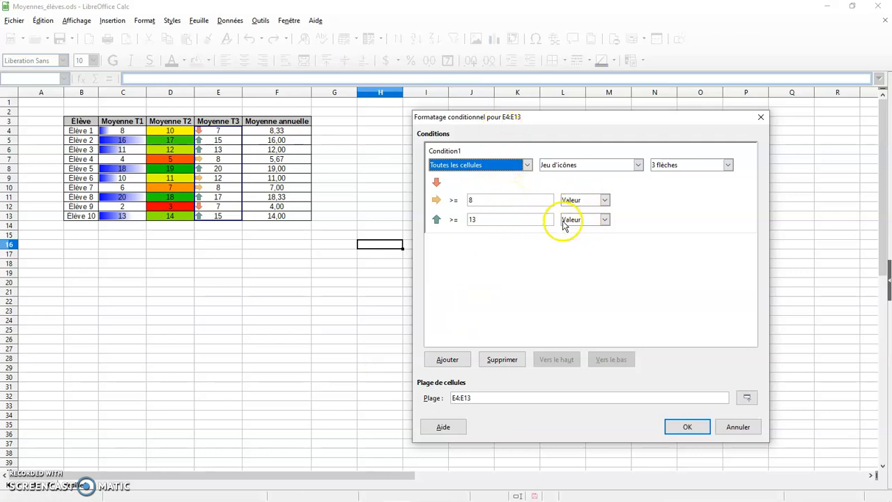
pyautogui.click(604, 200)
pyautogui.click(584, 221)
pyautogui.click(604, 220)
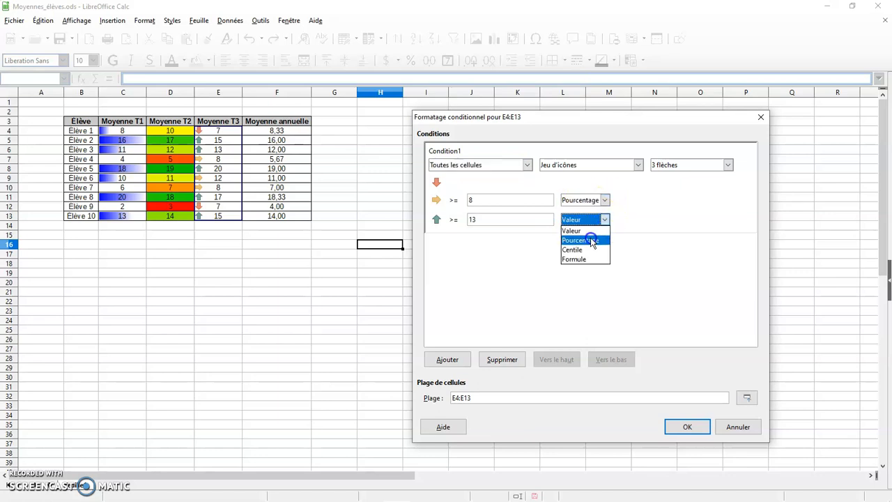
pyautogui.click(591, 240)
# Set the sideways-arrow threshold to 25 and the up-arrow threshold to 50, and apply the edited icon set rule
pyautogui.doubleClick(483, 200)
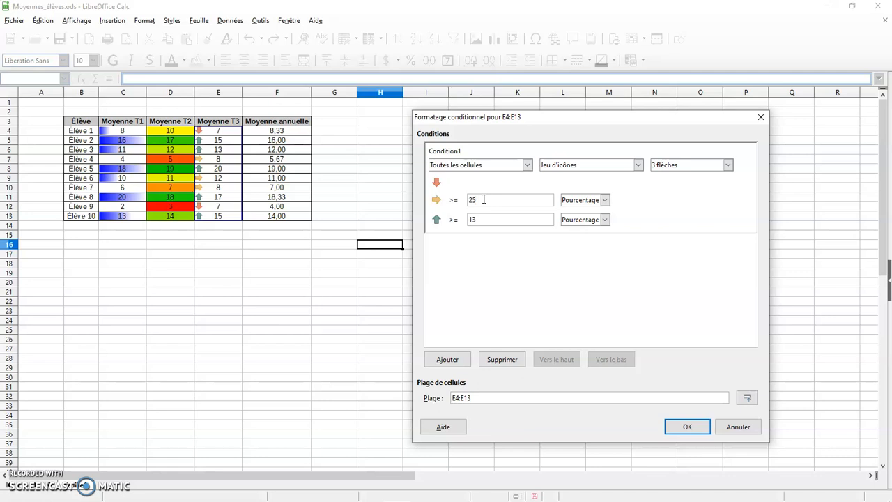
pyautogui.click(482, 200)
pyautogui.click(481, 218)
pyautogui.click(481, 219)
pyautogui.click(686, 427)
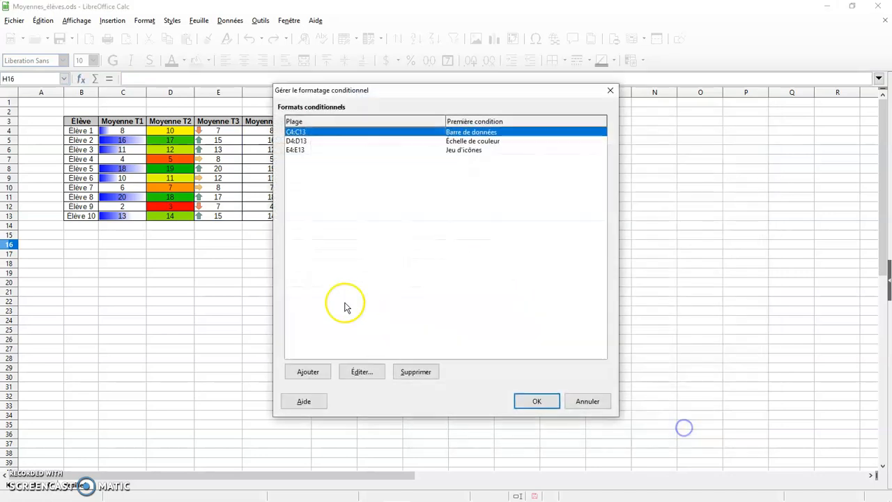
pyautogui.click(531, 400)
pyautogui.click(302, 302)
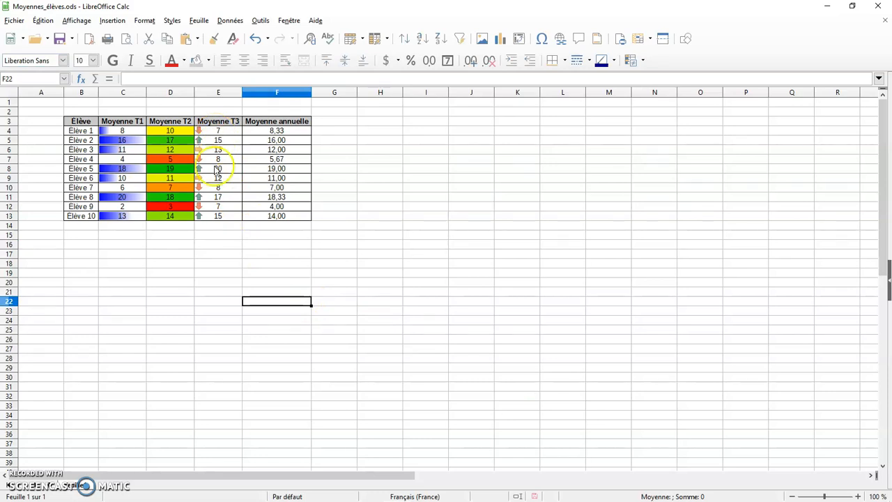
# Enter the labels Minimum, Maximum and Différence in cells D16 to D18 below the table
pyautogui.click(183, 249)
pyautogui.doubleClick(183, 246)
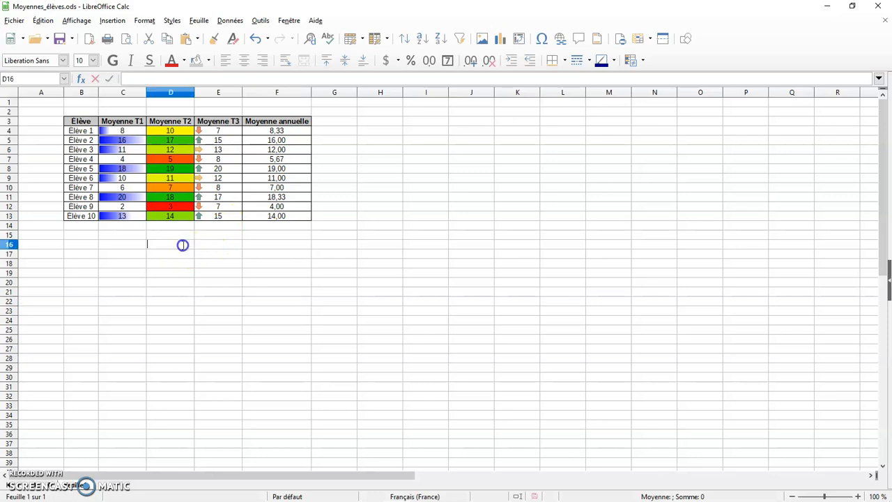
pyautogui.write('Minimum')
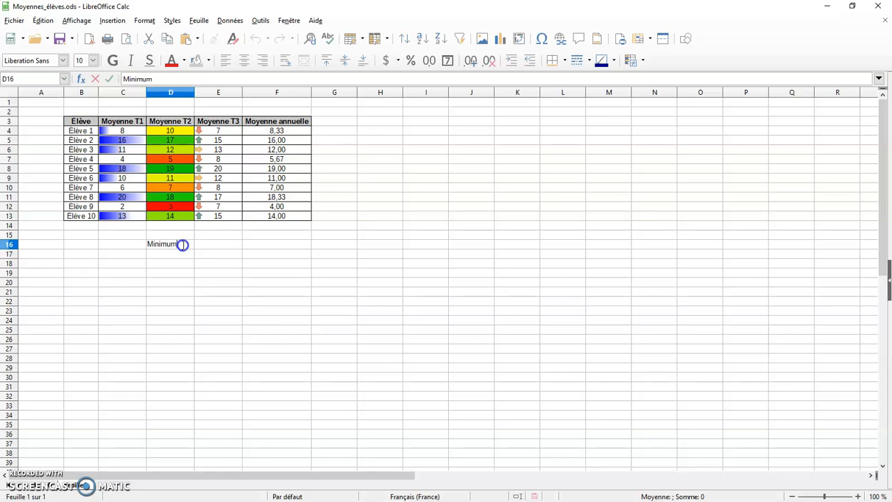
pyautogui.press('Return')
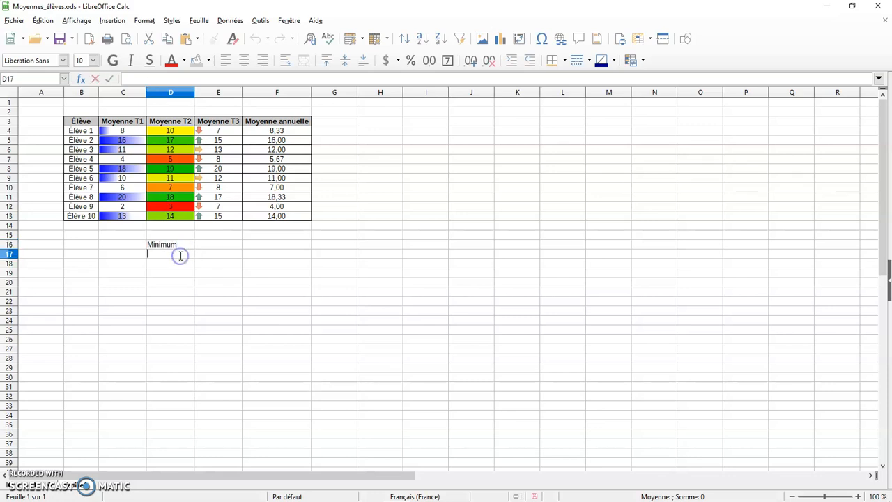
pyautogui.write('MAximum')
pyautogui.click(154, 254)
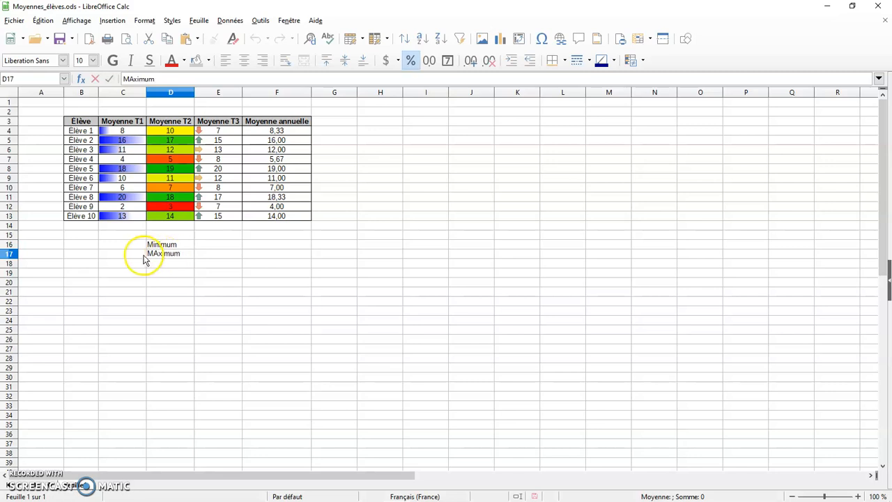
pyautogui.press('Delete')
pyautogui.write('a')
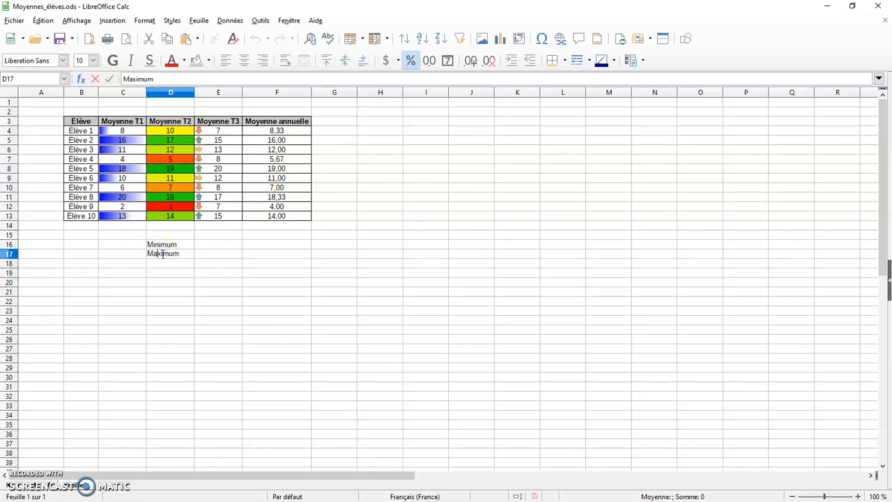
pyautogui.click(164, 265)
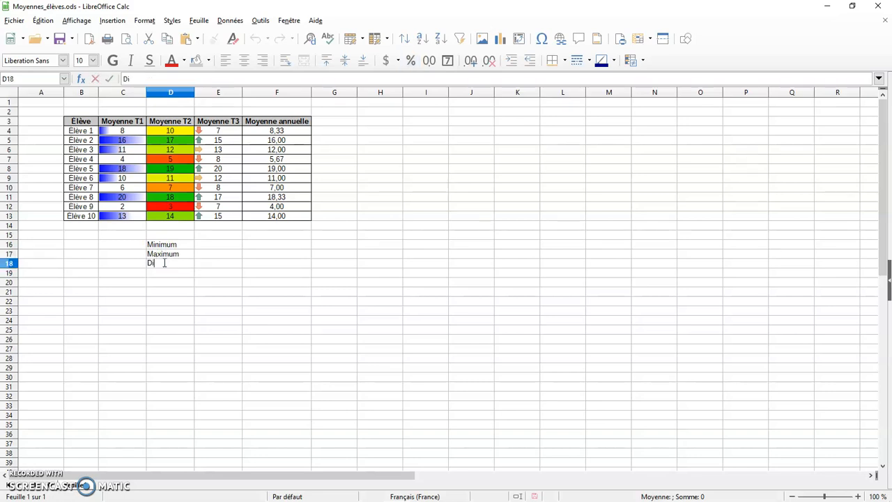
pyautogui.write('Différence')
# Enter the percentages 25 % in D20 and 50 % in D21
pyautogui.click(166, 281)
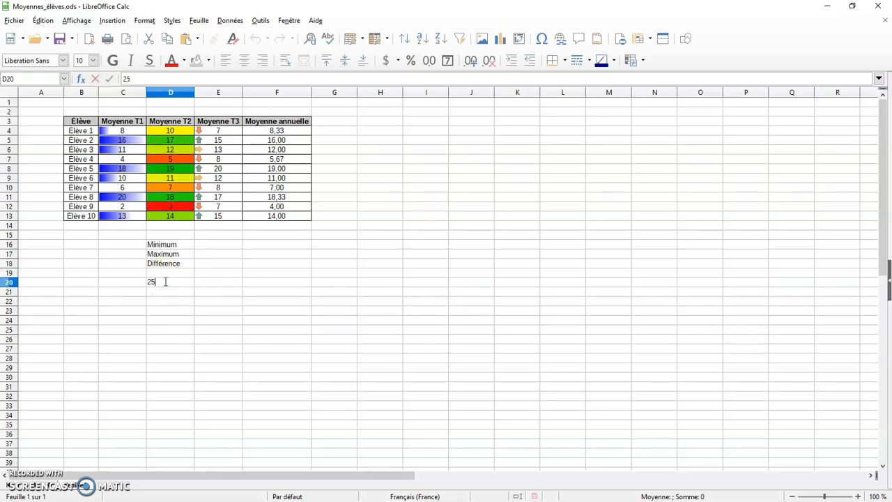
pyautogui.press('Return')
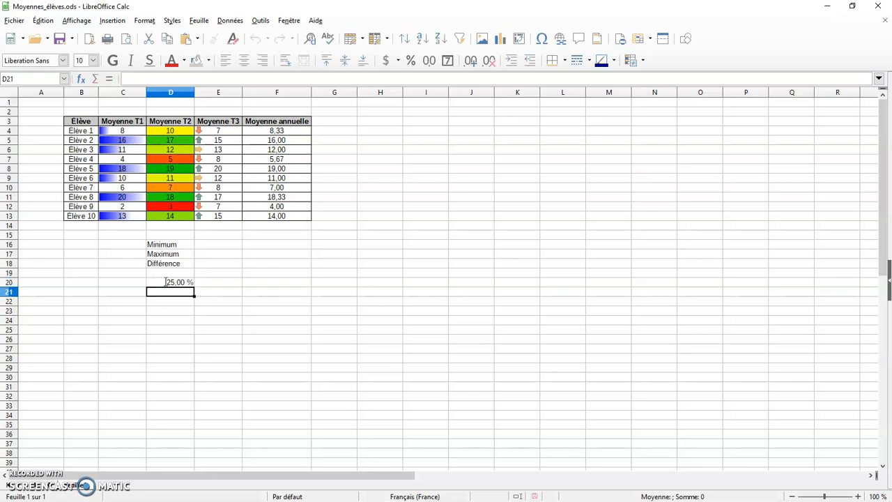
pyautogui.write('50')
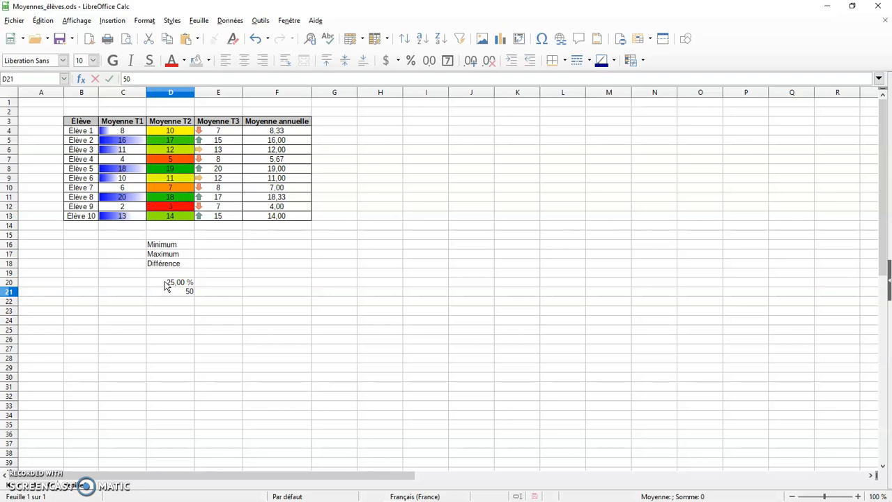
pyautogui.press('Return')
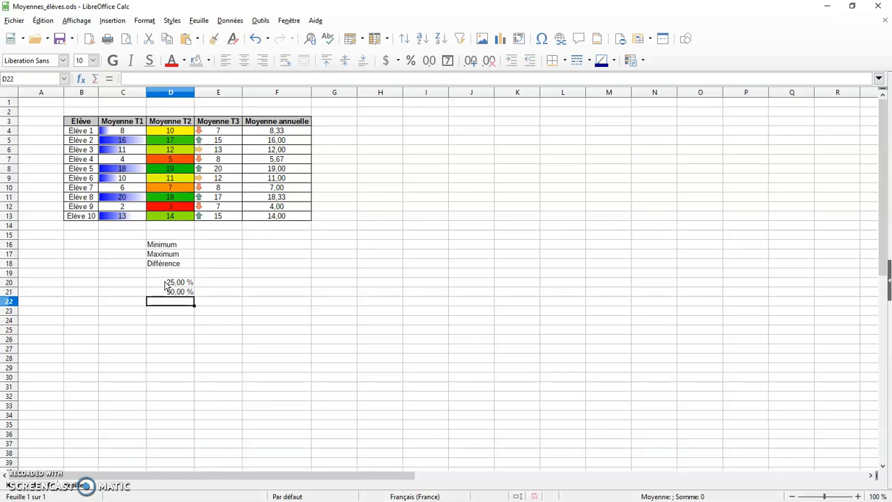
# Review the threshold values and types of the icon set rule on E4:E13 in the conditional formatting manager
pyautogui.click(145, 21)
pyautogui.moveTo(255, 236)
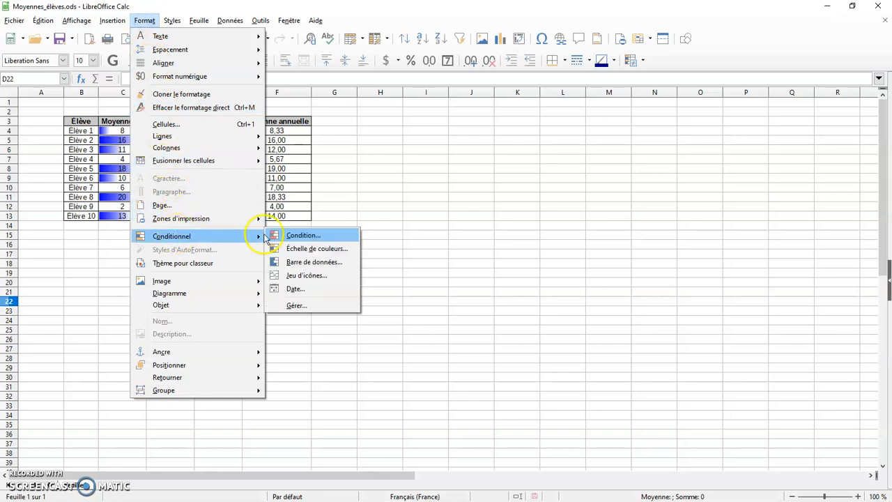
pyautogui.click(310, 303)
pyautogui.click(463, 150)
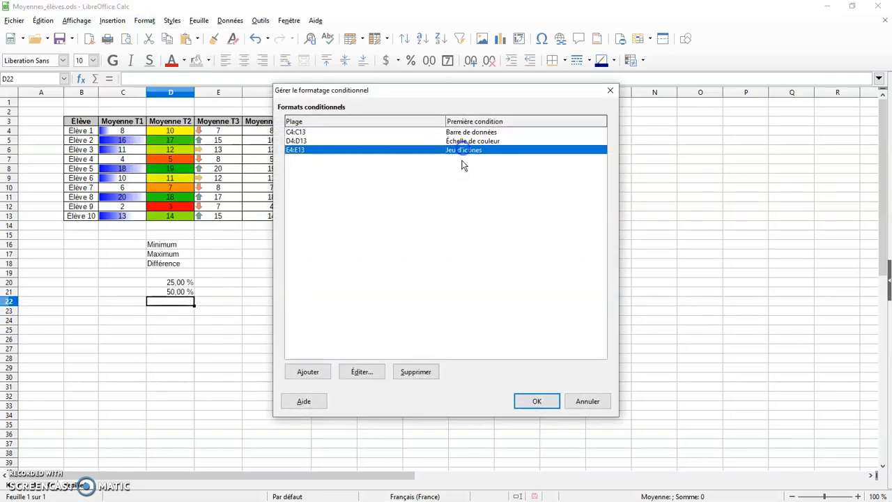
pyautogui.click(376, 370)
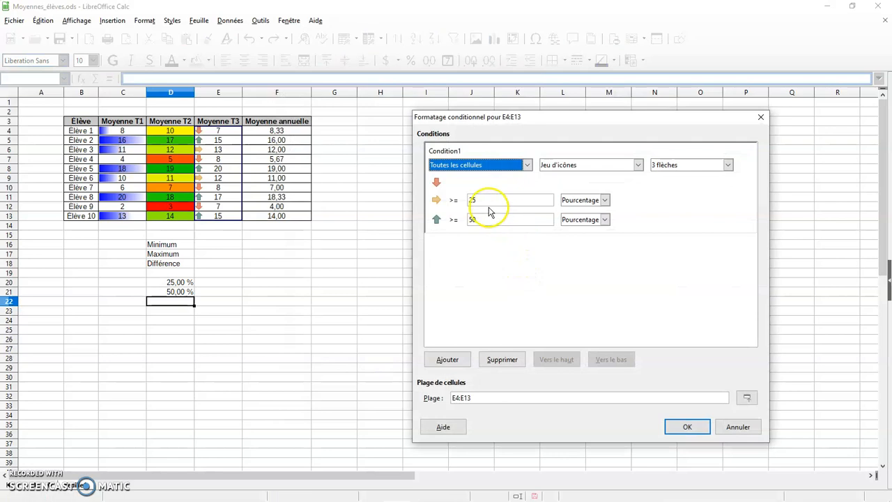
pyautogui.click(689, 426)
pyautogui.click(554, 402)
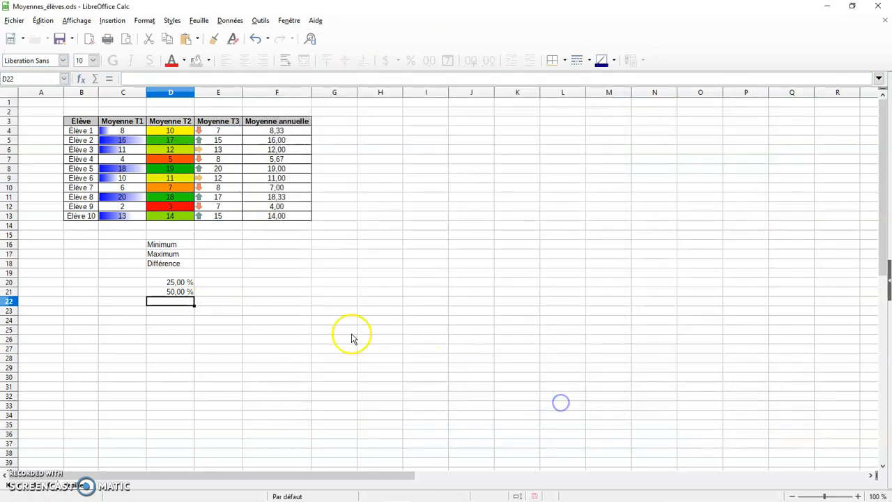
# Calculate the lowest Moyenne T3 value in E16 with the formula =min(E4:E13)
pyautogui.click(219, 250)
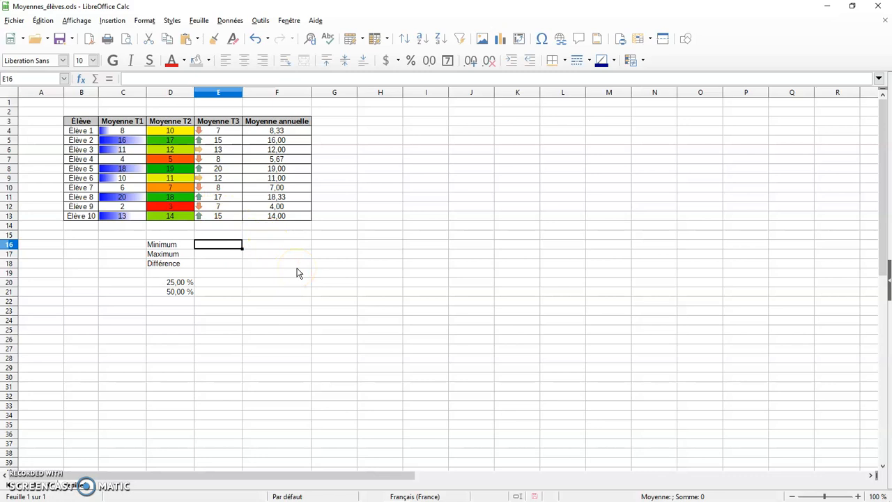
pyautogui.write('=min')
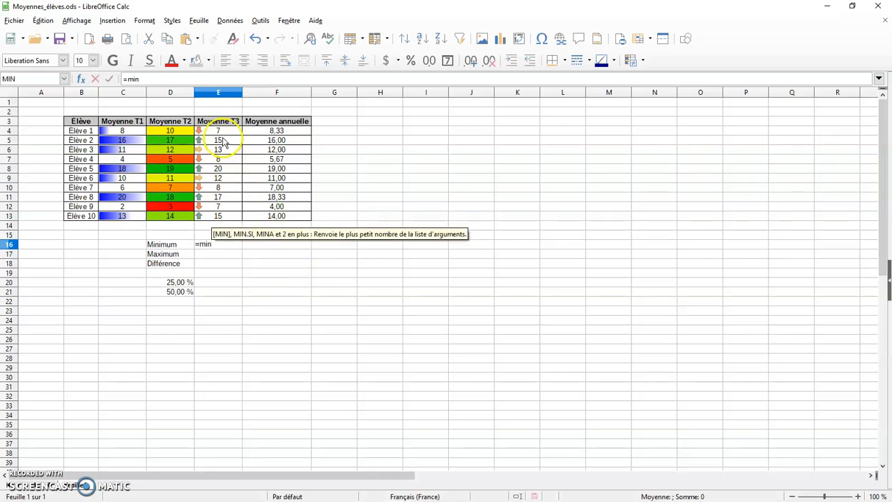
pyautogui.write('(')
pyautogui.moveTo(224, 132); pyautogui.dragTo(225, 217)
pyautogui.write(')')
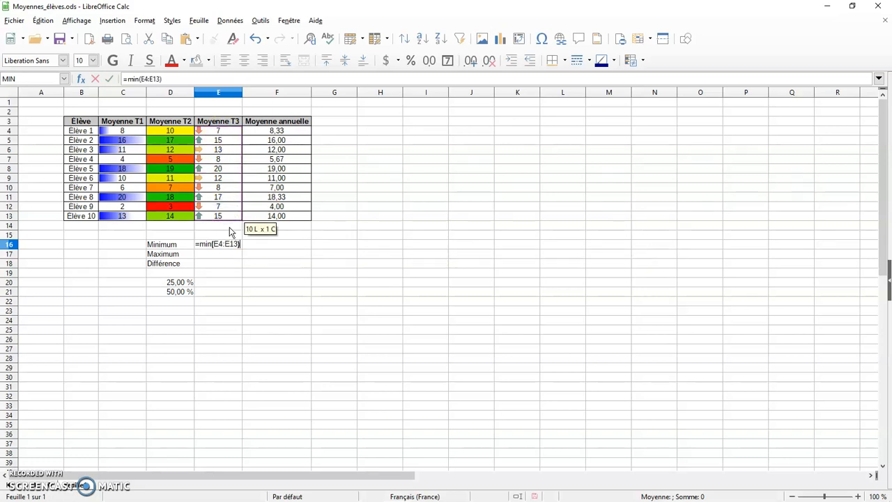
pyautogui.press('Return')
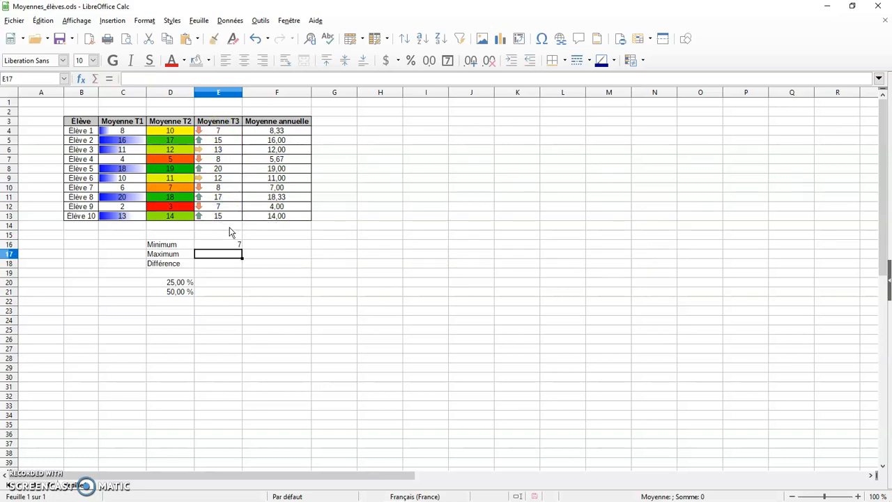
# Calculate the highest Moyenne T3 value in E17 with the formula =max(E4:E13)
pyautogui.write('=m')
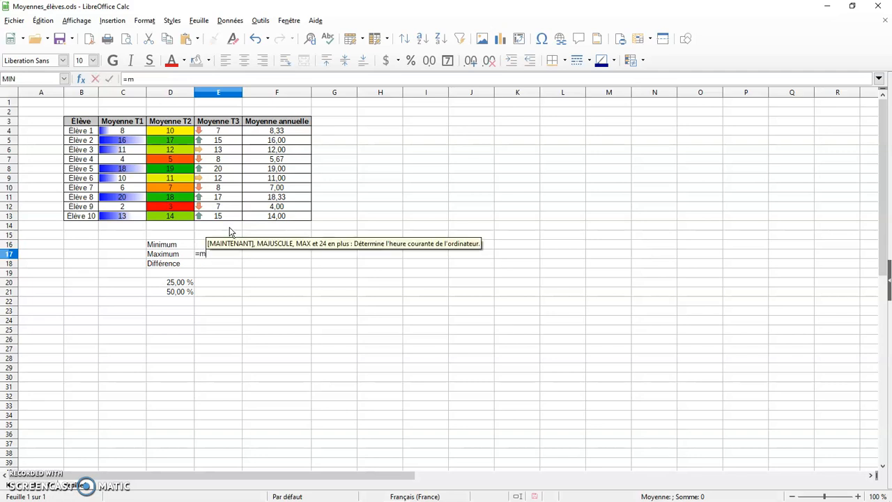
pyautogui.write('ax(')
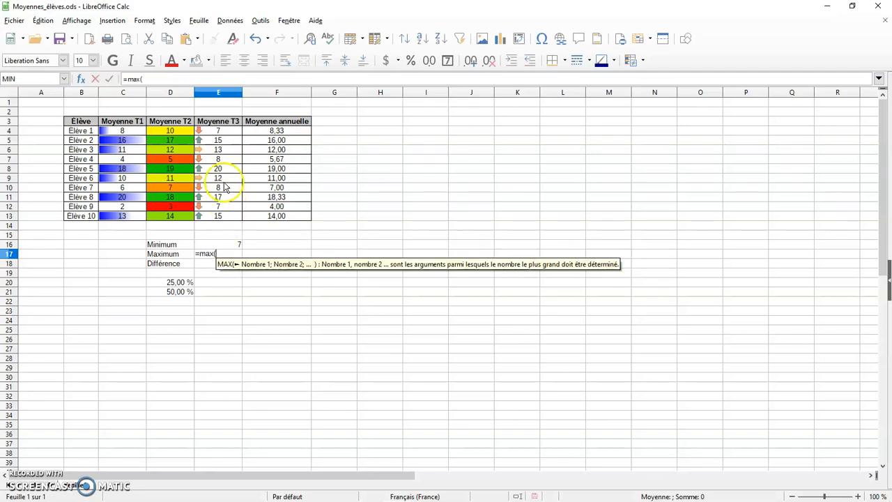
pyautogui.moveTo(219, 130); pyautogui.dragTo(214, 218)
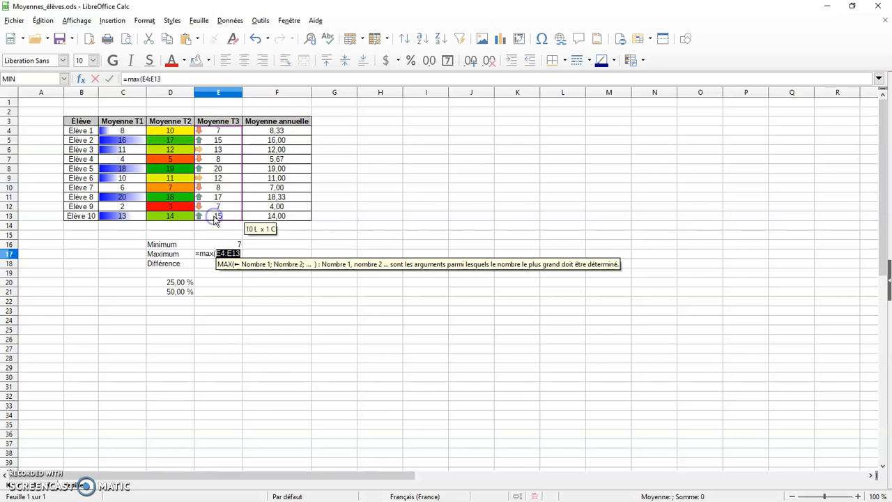
pyautogui.write(')')
pyautogui.press('Return')
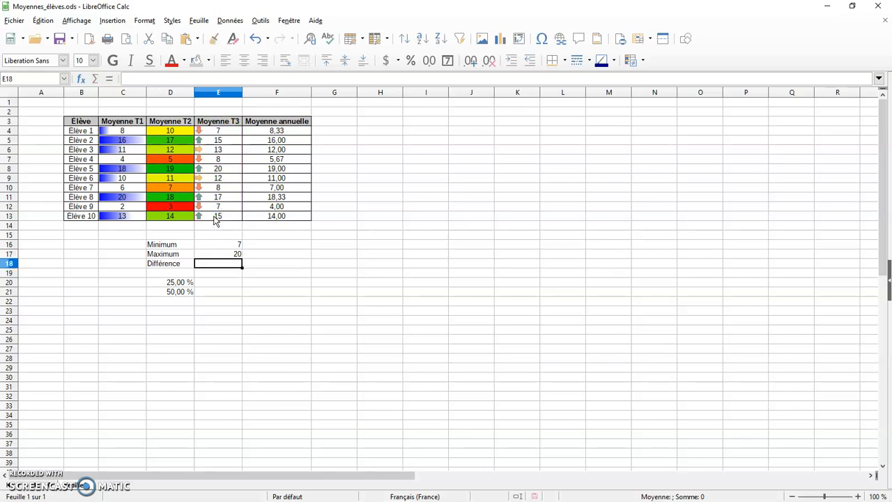
# Calculate the difference between maximum and minimum in E18 with the formula =E17-E16
pyautogui.write('=')
pyautogui.click(223, 255)
pyautogui.write('-')
pyautogui.click(225, 245)
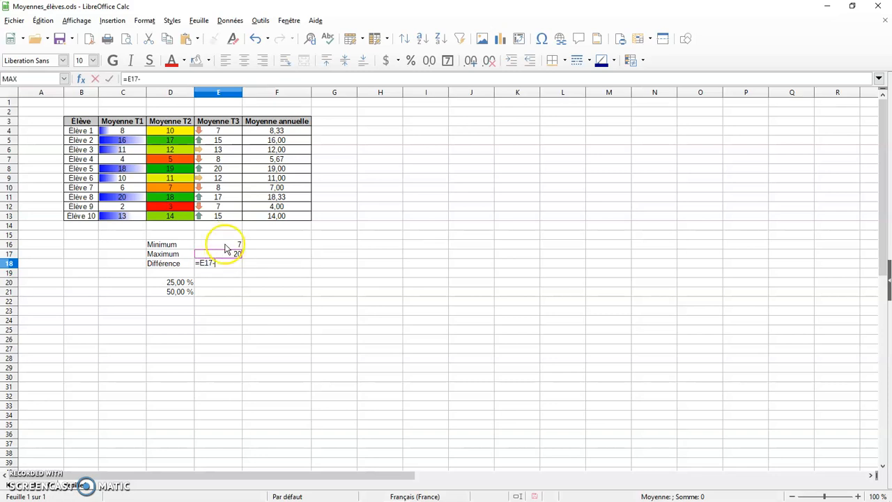
pyautogui.press('Return')
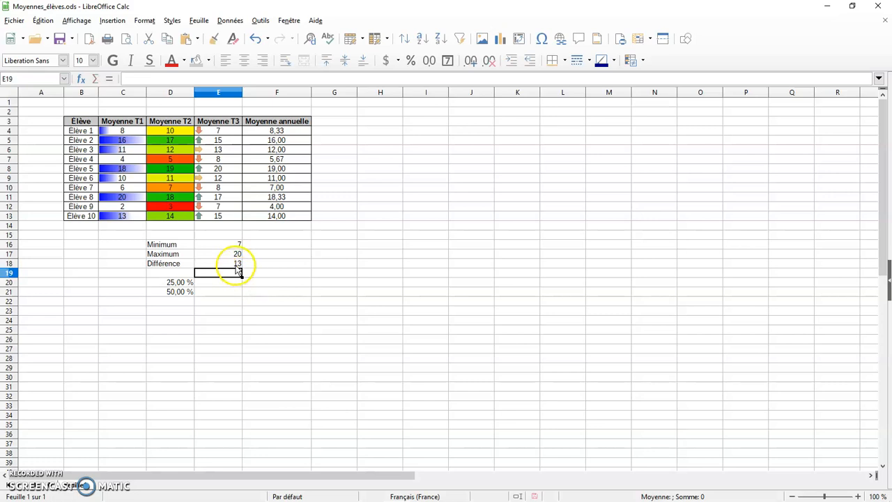
pyautogui.click(237, 265)
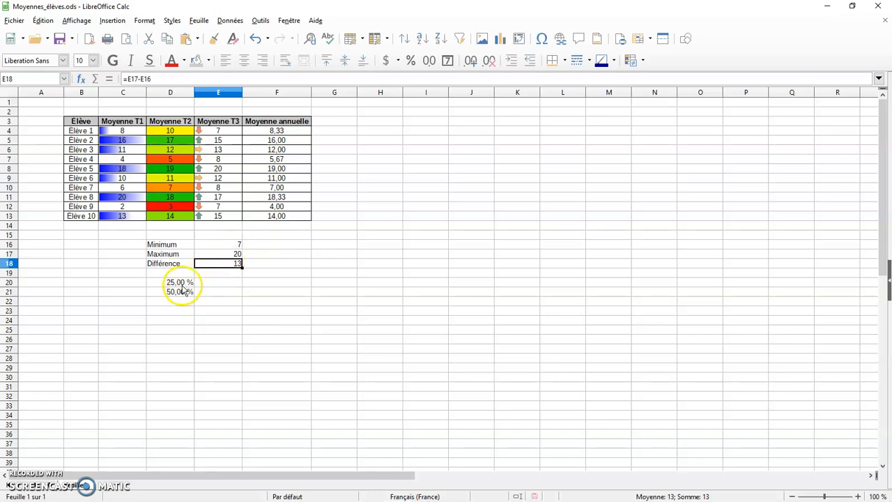
# Calculate the grade matching the 25 % threshold in E20 with the formula =D20*E18+E16
pyautogui.click(220, 284)
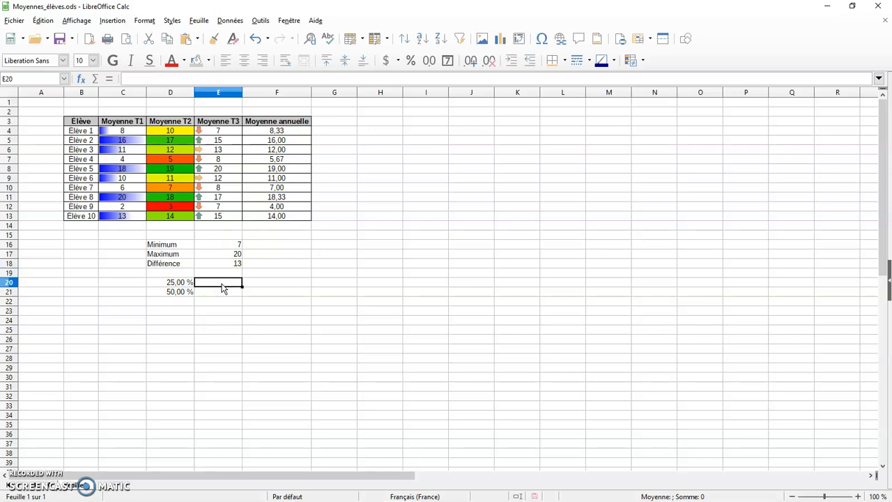
pyautogui.doubleClick(222, 283)
pyautogui.click(182, 282)
pyautogui.write('*')
pyautogui.click(221, 265)
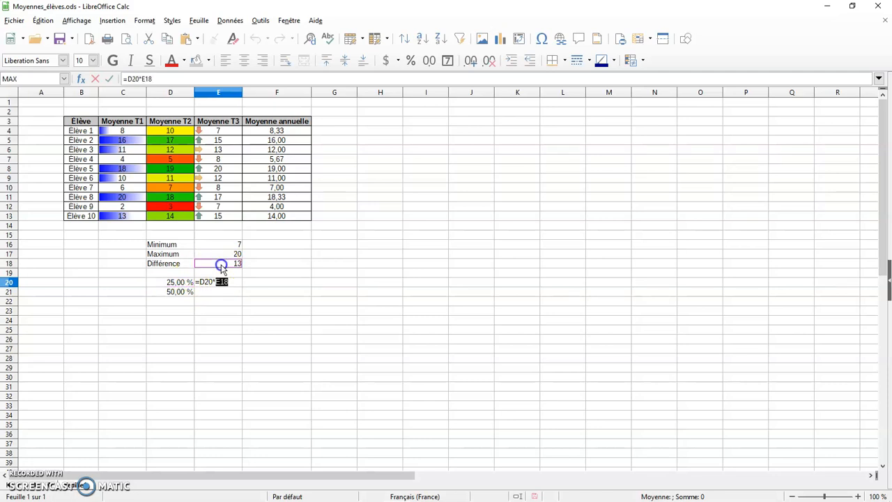
pyautogui.write('+')
pyautogui.click(222, 245)
pyautogui.press('Return')
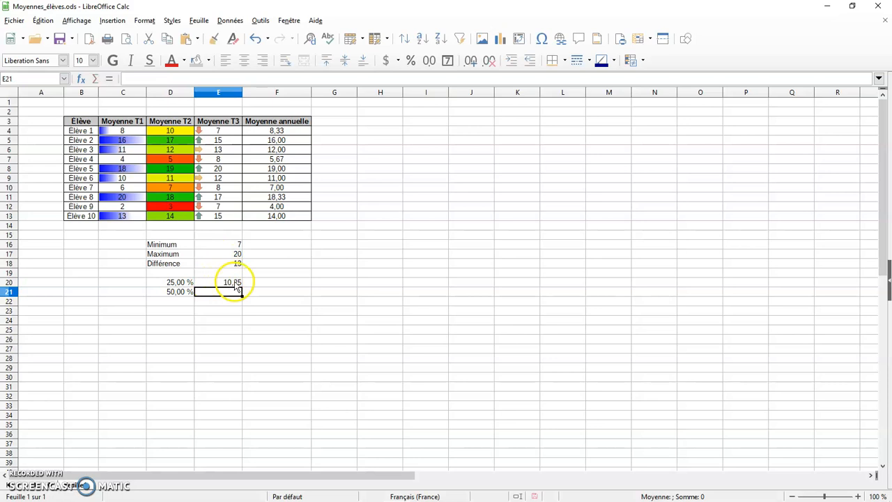
# Enter the formula =E18+E16 in E21 beside the 50 % threshold
pyautogui.write('=')
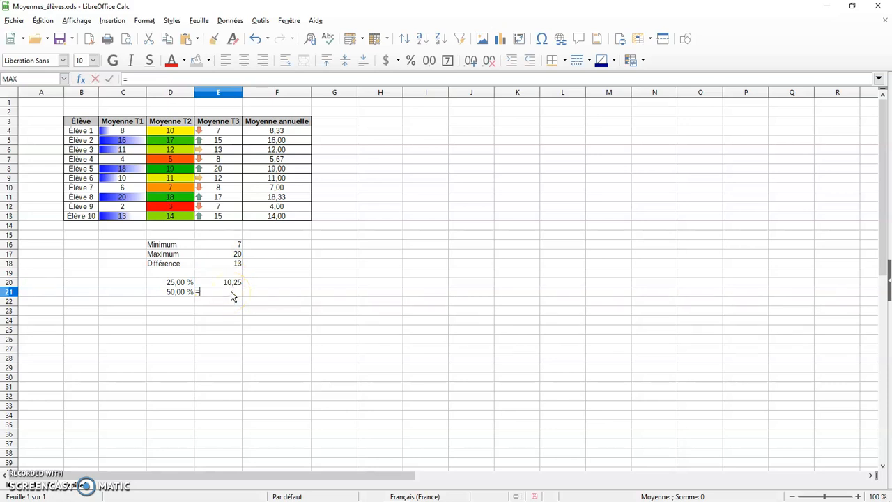
pyautogui.click(181, 296)
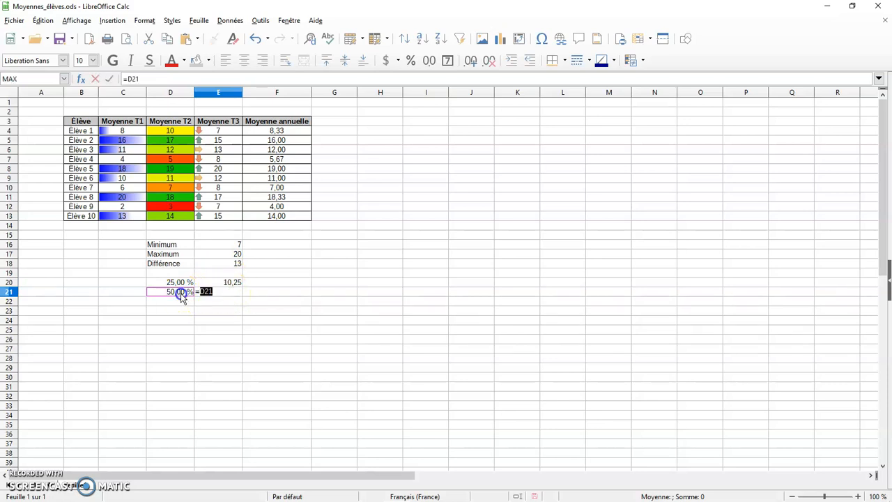
pyautogui.click(223, 269)
pyautogui.write('+')
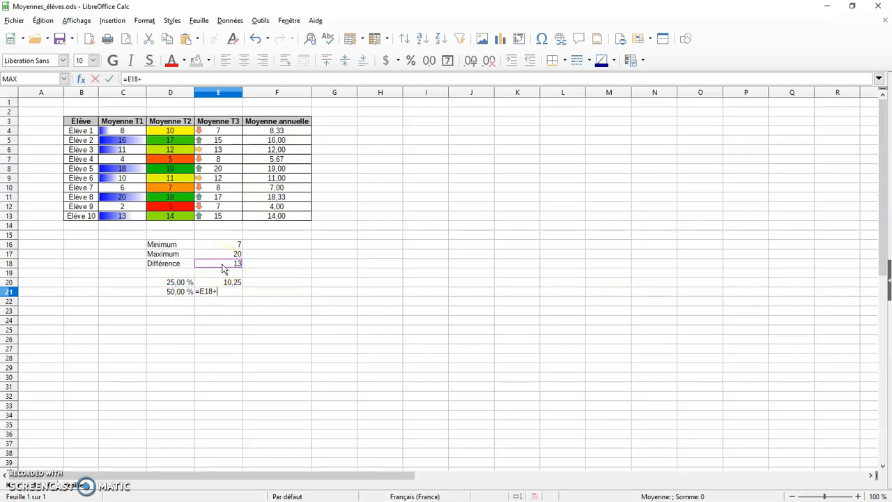
pyautogui.click(223, 245)
pyautogui.press('Return')
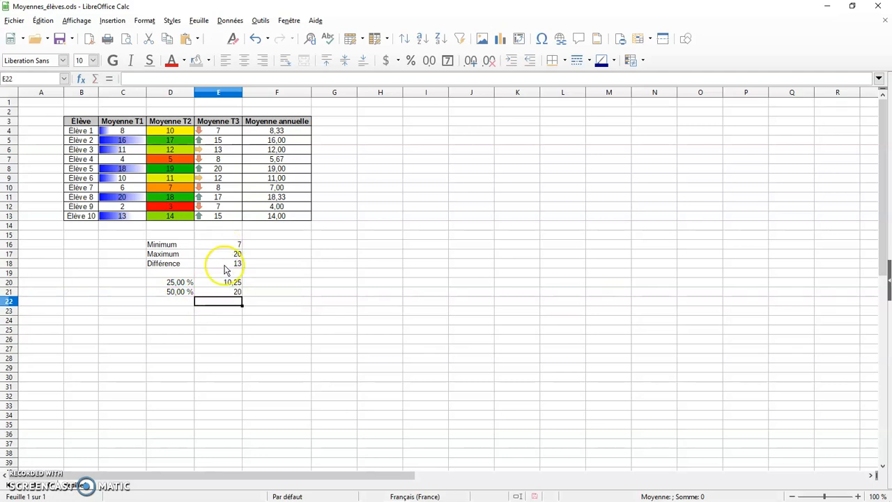
# Replace the formula in E21 with =D21*E18+E16 to calculate the grade matching the 50 % threshold
pyautogui.click(230, 293)
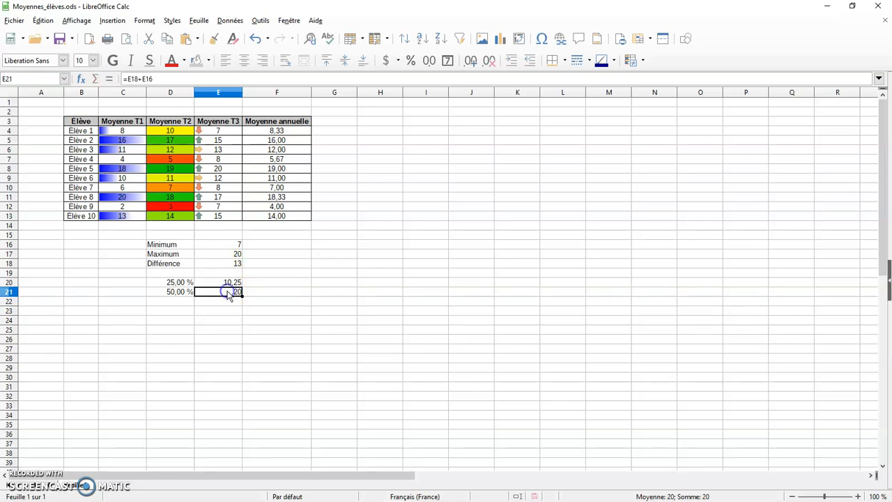
pyautogui.doubleClick(229, 293)
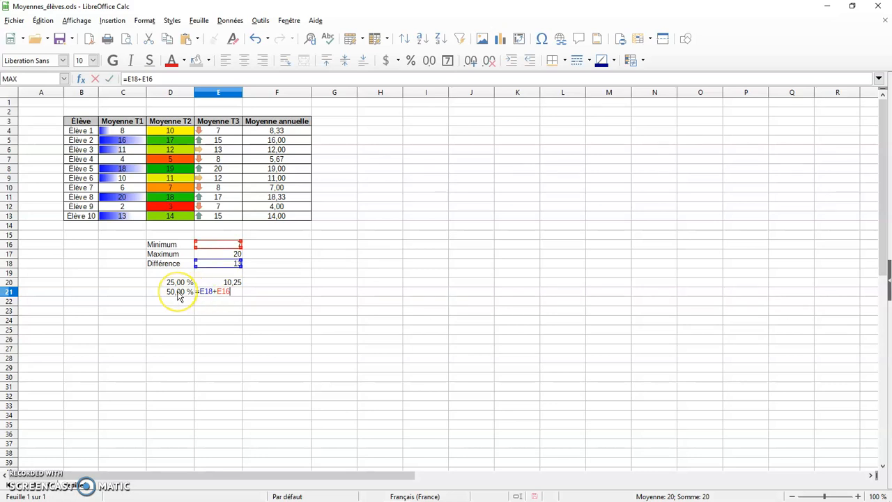
pyautogui.moveTo(213, 292); pyautogui.dragTo(198, 291)
pyautogui.click(232, 293)
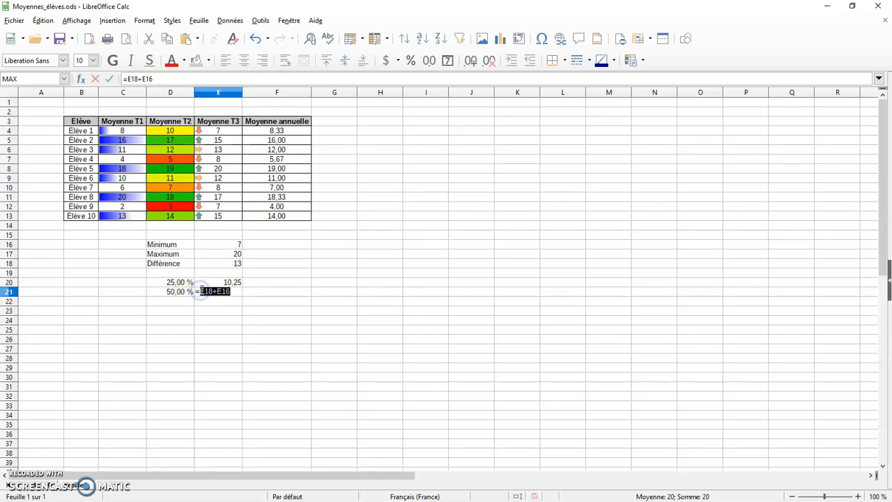
pyautogui.press('BackSpace')
pyautogui.click(182, 294)
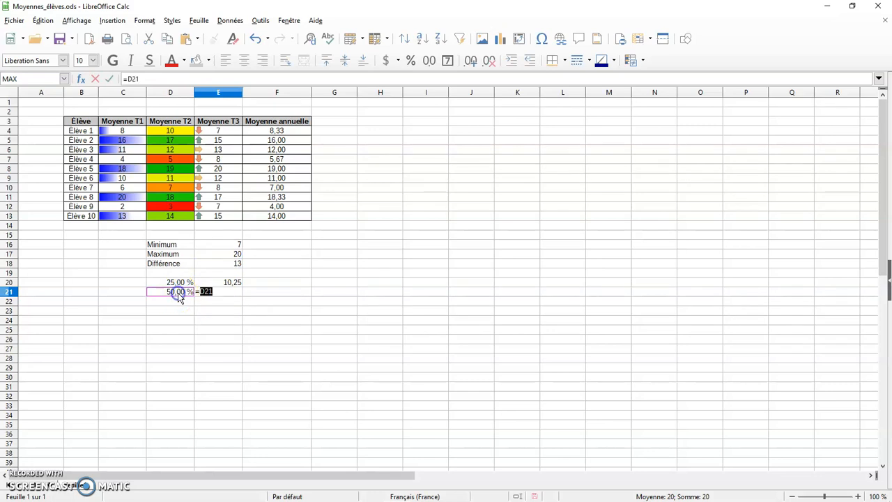
pyautogui.write('*')
pyautogui.click(233, 267)
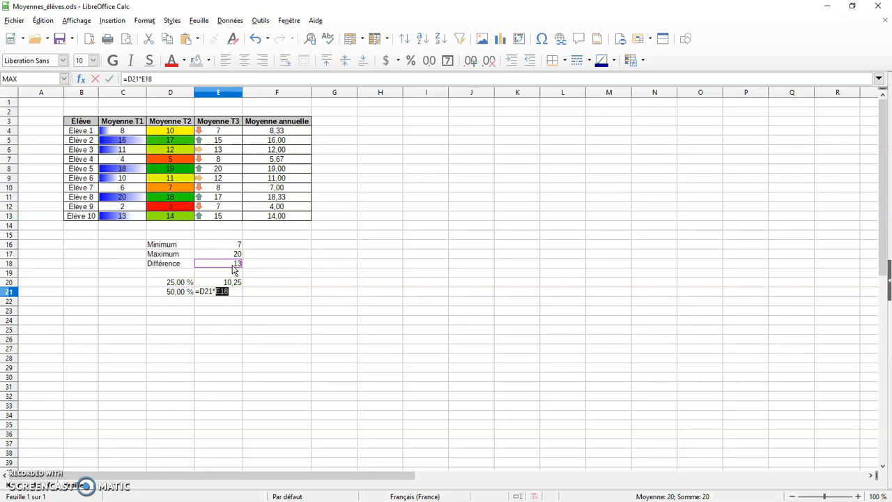
pyautogui.write('+')
pyautogui.click(231, 245)
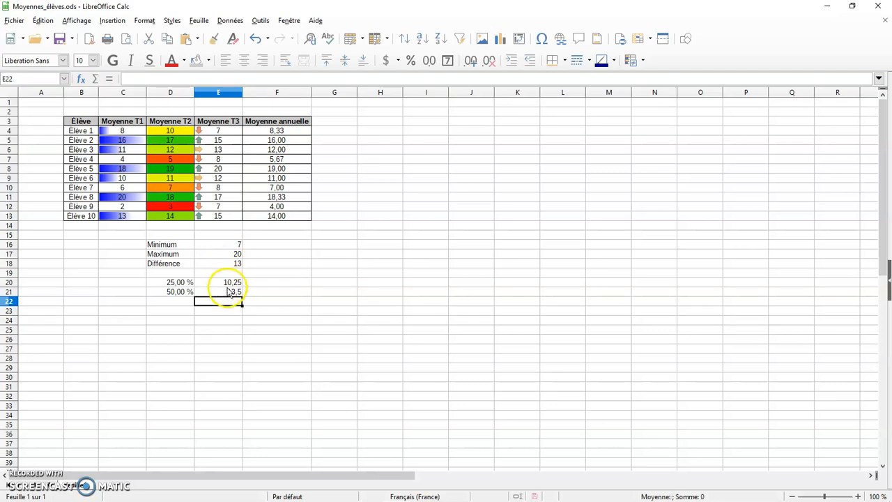
pyautogui.click(265, 313)
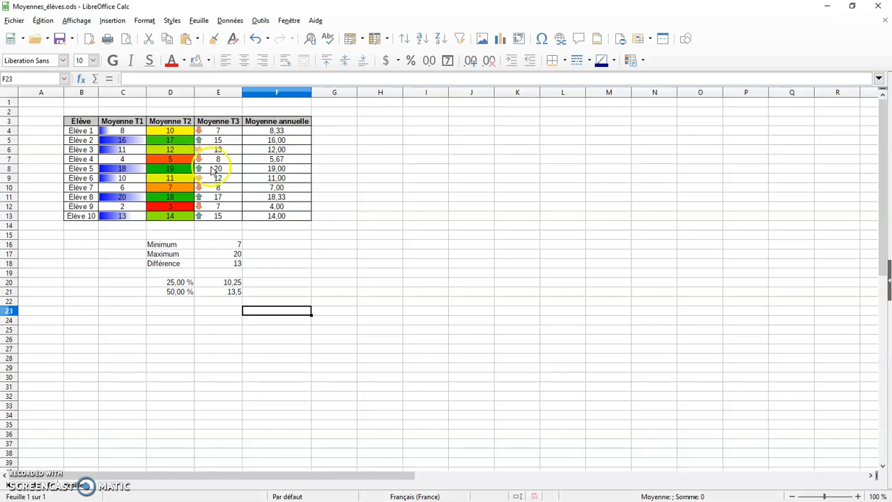
pyautogui.click(219, 313)
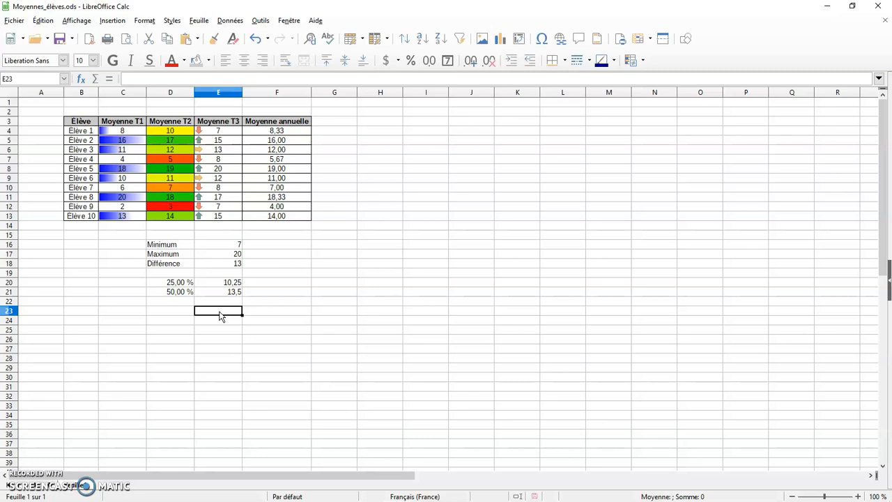
pyautogui.click(252, 310)
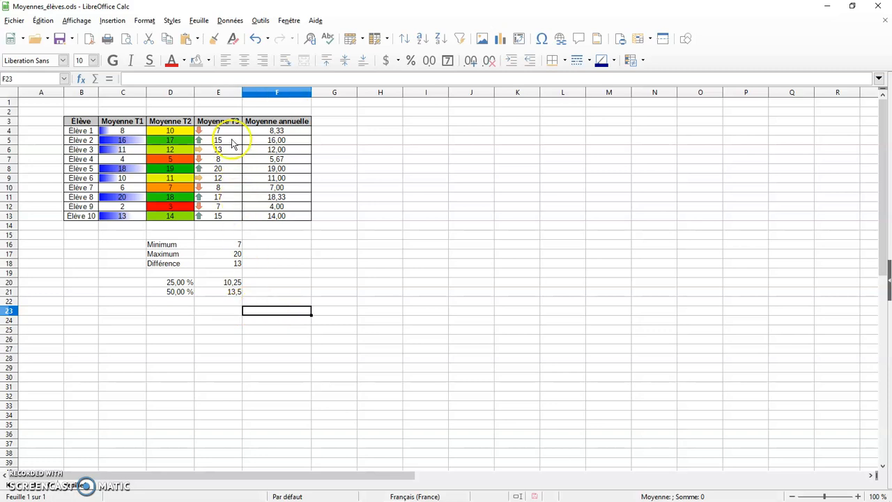
# Open the existing icon set rule on the Moyenne T3 grades (E4:E13) for editing from the list of conditional formats
pyautogui.moveTo(218, 132); pyautogui.dragTo(229, 217)
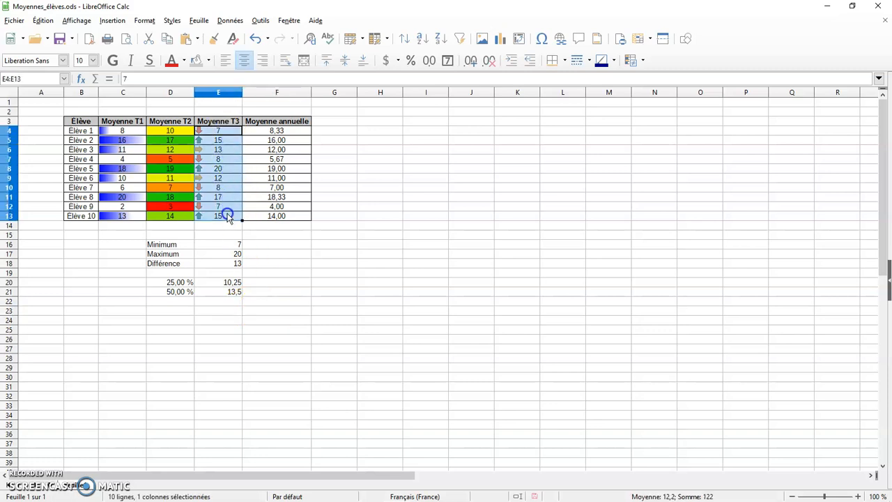
pyautogui.click(139, 22)
pyautogui.moveTo(183, 295)
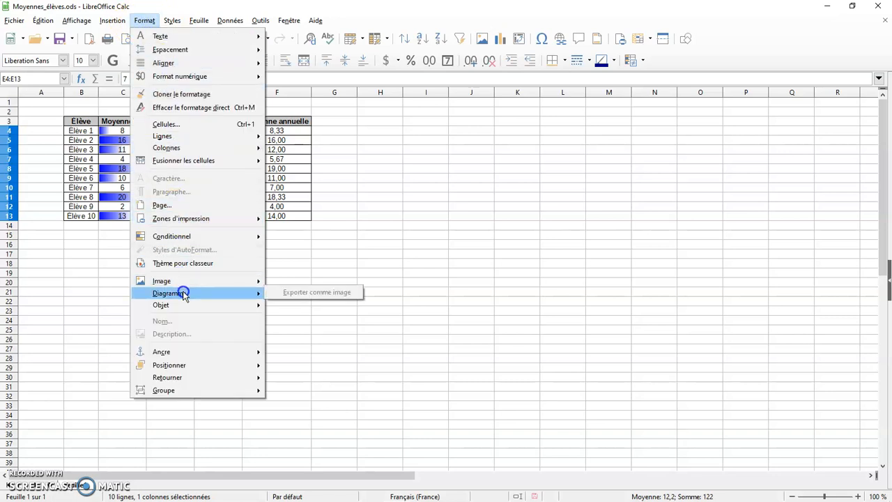
pyautogui.click(179, 235)
pyautogui.click(303, 304)
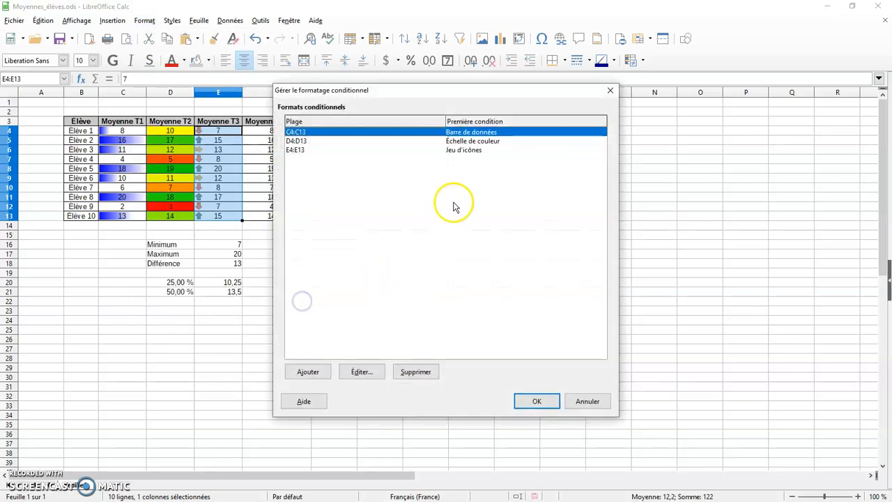
pyautogui.click(462, 150)
pyautogui.click(368, 372)
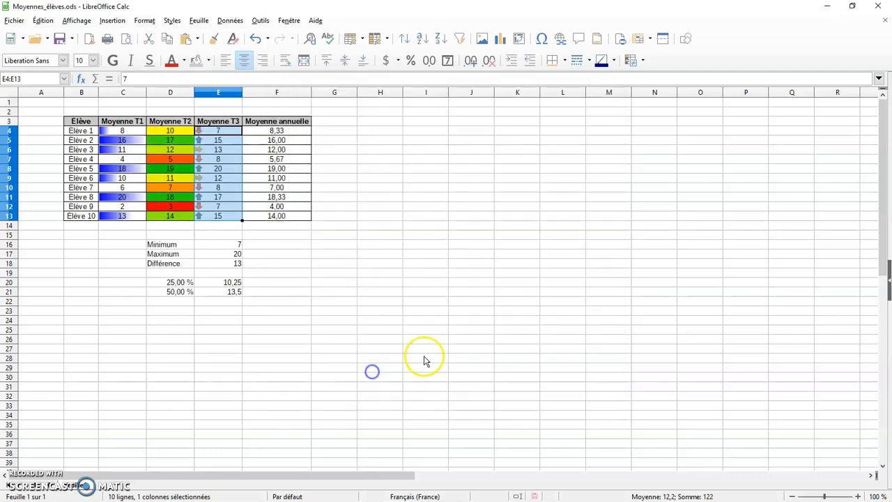
# Change the type of both arrow thresholds, 25 and 50, to Centile and apply the rule to the Moyenne T3 grades
pyautogui.click(605, 201)
pyautogui.click(582, 231)
pyautogui.click(605, 219)
pyautogui.click(577, 250)
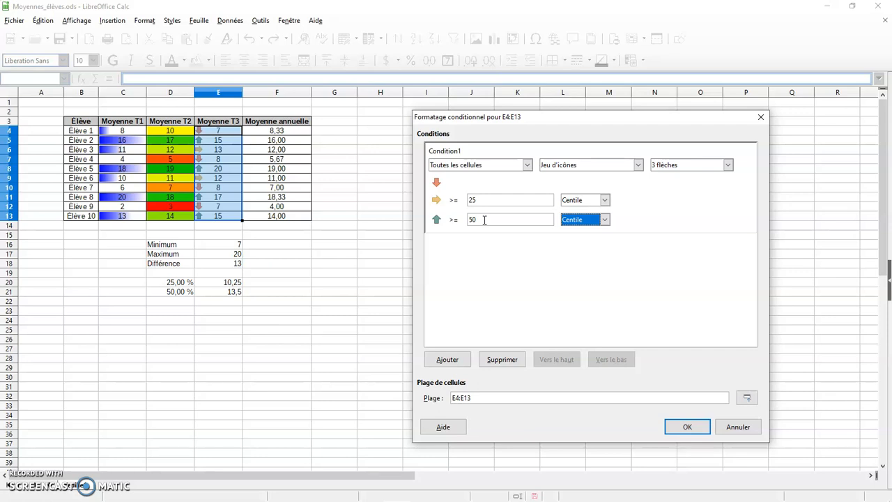
pyautogui.click(687, 427)
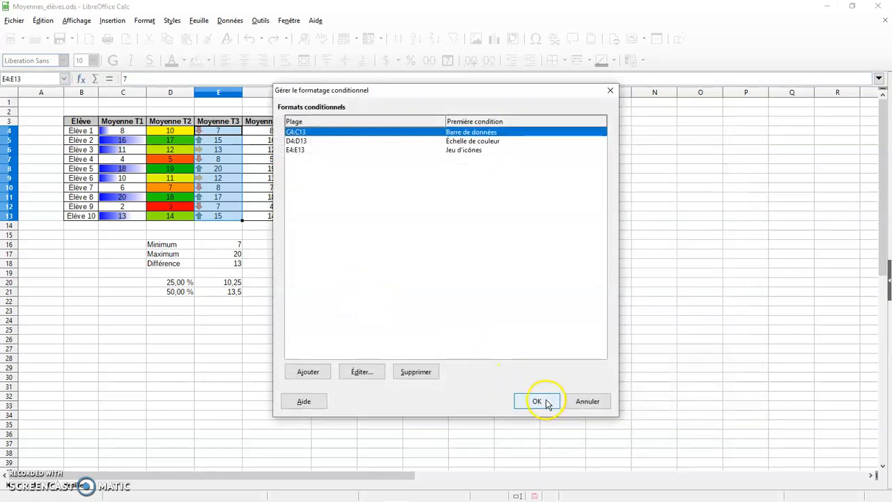
pyautogui.click(542, 403)
pyautogui.click(392, 302)
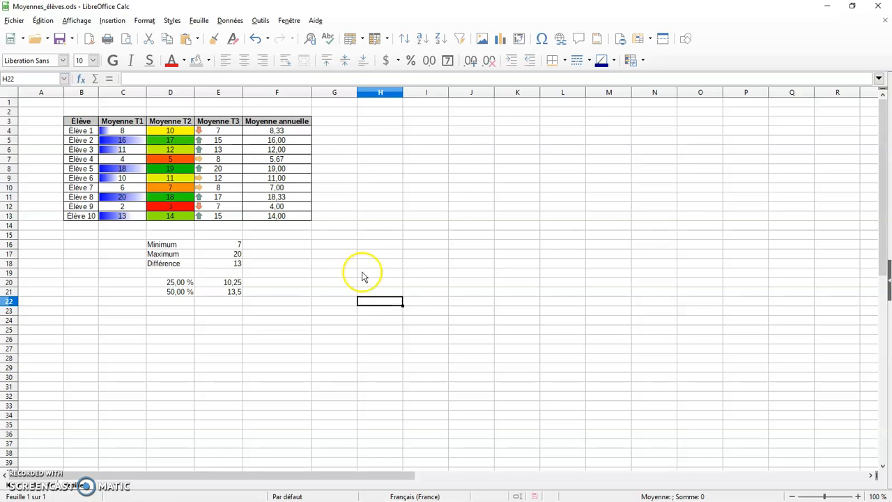
pyautogui.moveTo(223, 133); pyautogui.dragTo(225, 217)
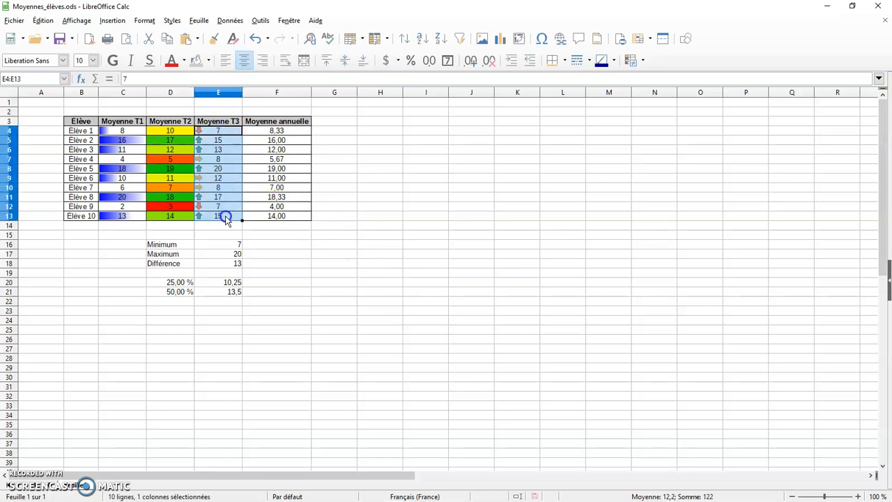
pyautogui.click(146, 21)
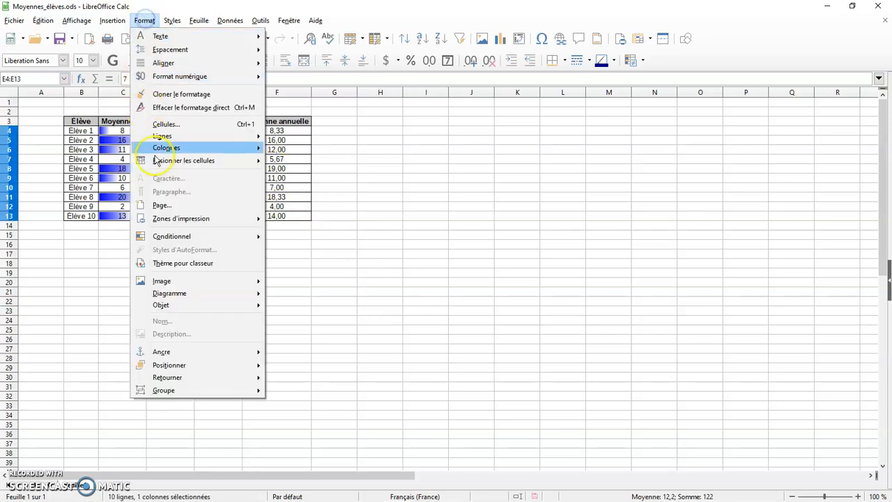
pyautogui.moveTo(180, 241)
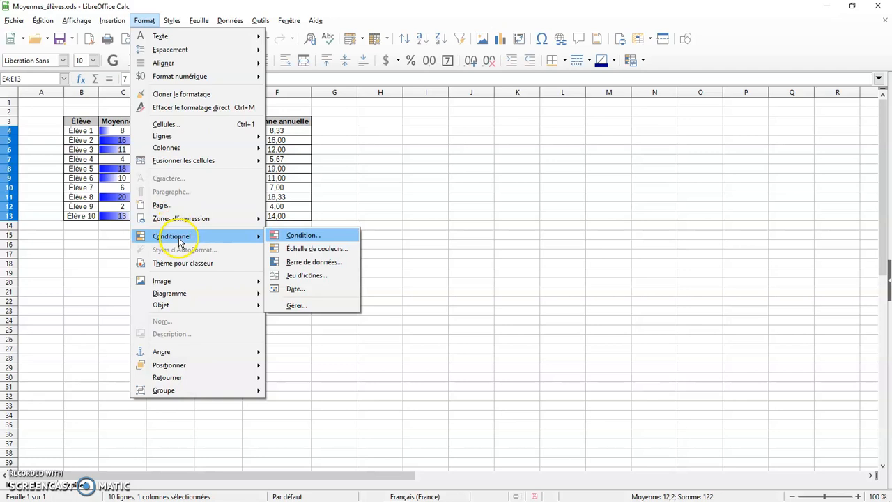
pyautogui.click(308, 275)
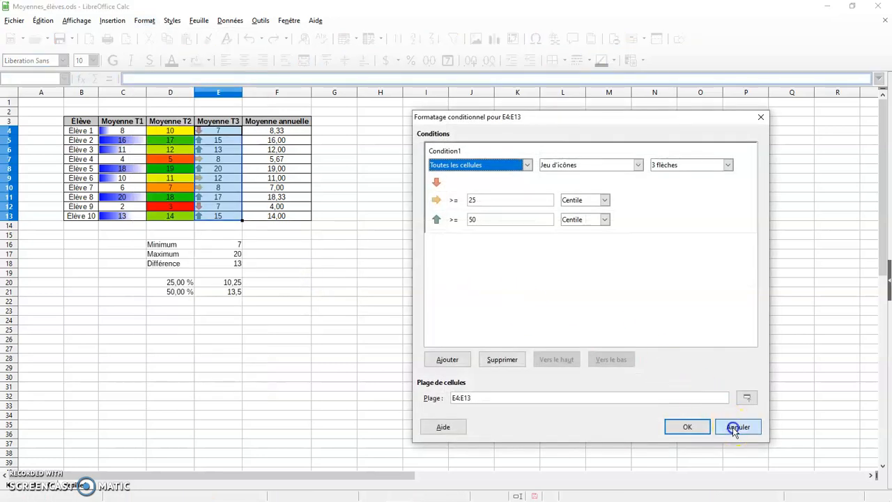
pyautogui.click(733, 422)
# Reopen the icon set rule of E4:E13 for editing through the conditional formatting manager
pyautogui.click(151, 22)
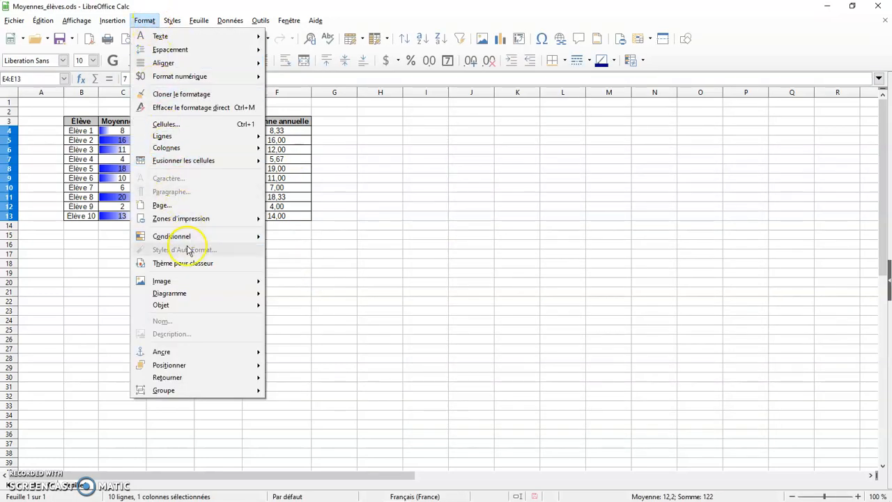
pyautogui.moveTo(183, 234)
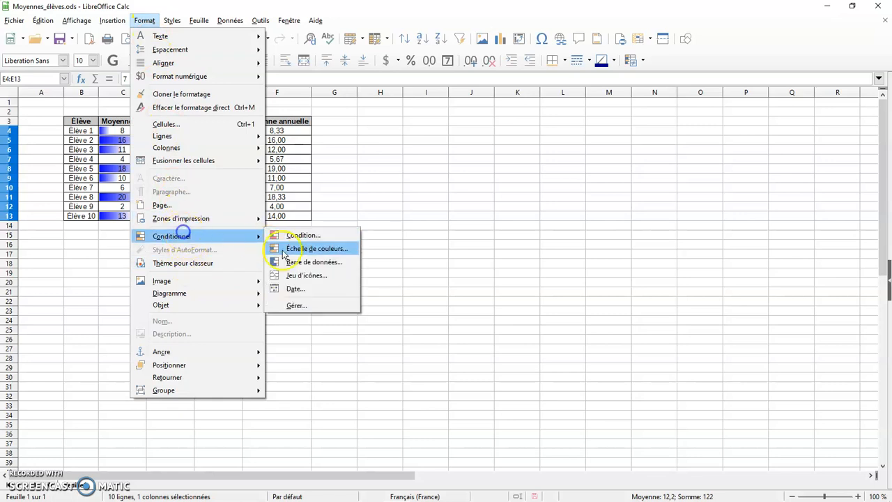
pyautogui.click(313, 305)
pyautogui.click(457, 150)
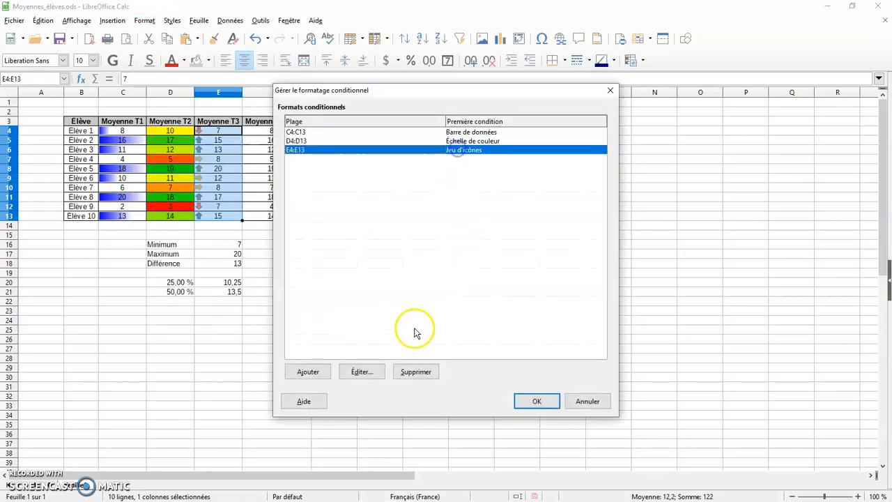
pyautogui.click(356, 373)
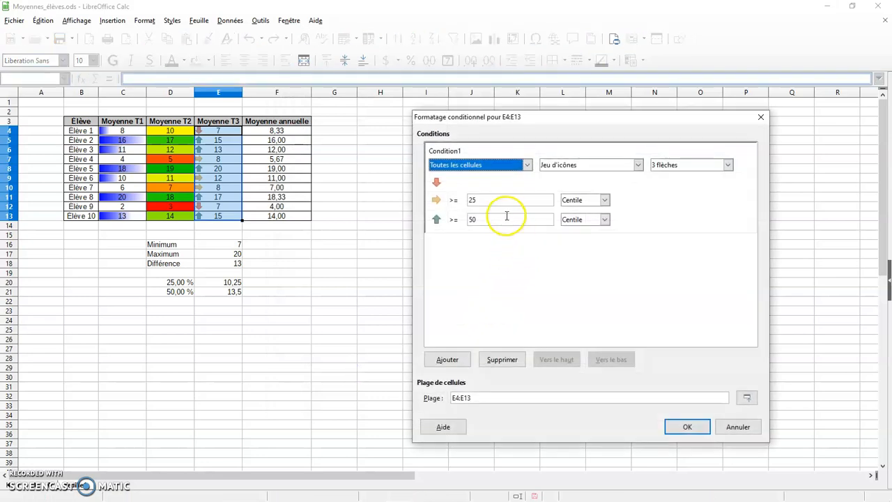
# Set the sideways arrow's Centile threshold to 30 and apply the modified icon set rule
pyautogui.click(481, 200)
pyautogui.press('BackSpace')
pyautogui.press('BackSpace')
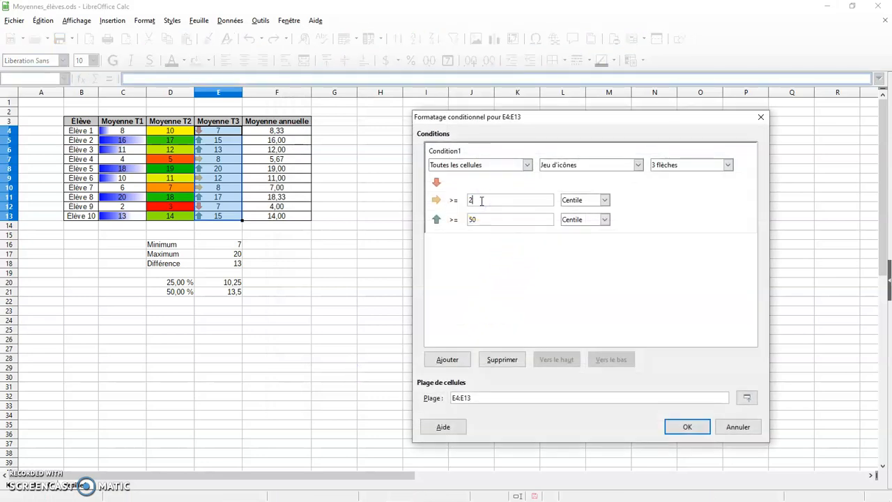
pyautogui.write('30')
pyautogui.click(498, 201)
pyautogui.click(484, 200)
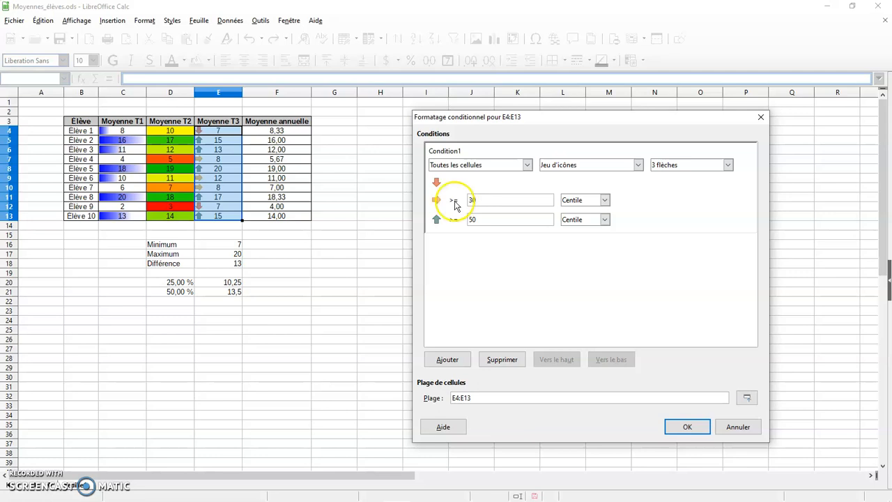
pyautogui.click(485, 220)
pyautogui.click(686, 425)
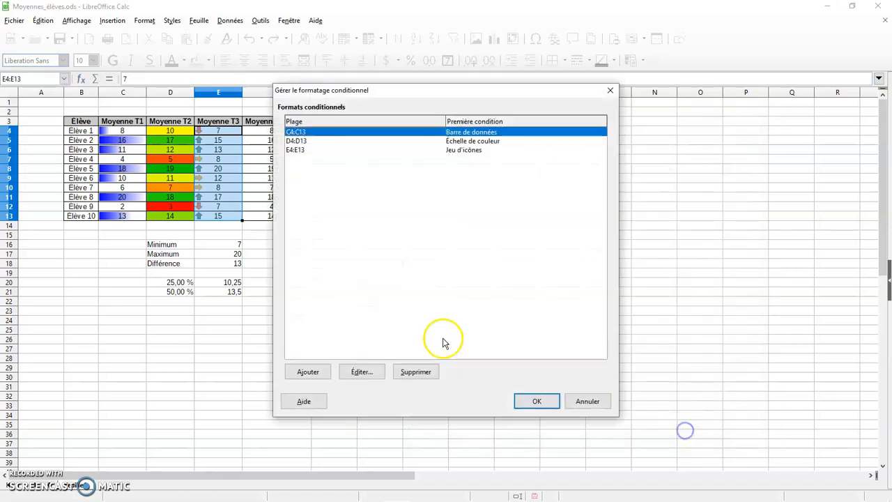
pyautogui.click(532, 399)
pyautogui.click(341, 302)
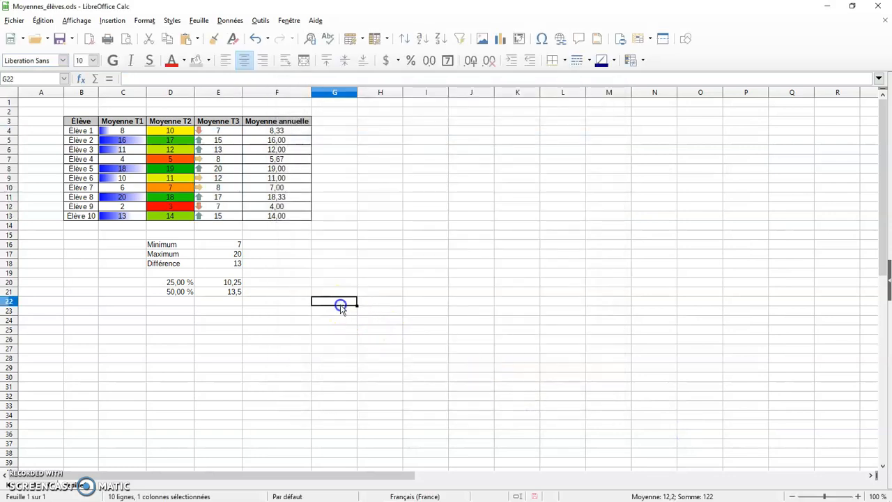